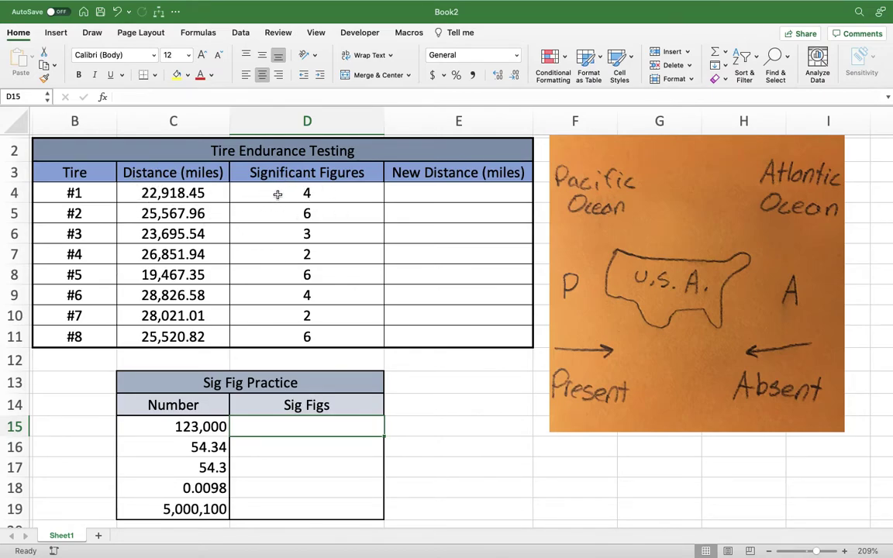
# Step: Start a TRUNC formula in E13, then abandon it, leaving the New Distance cells empty
pyautogui.click(453, 378)
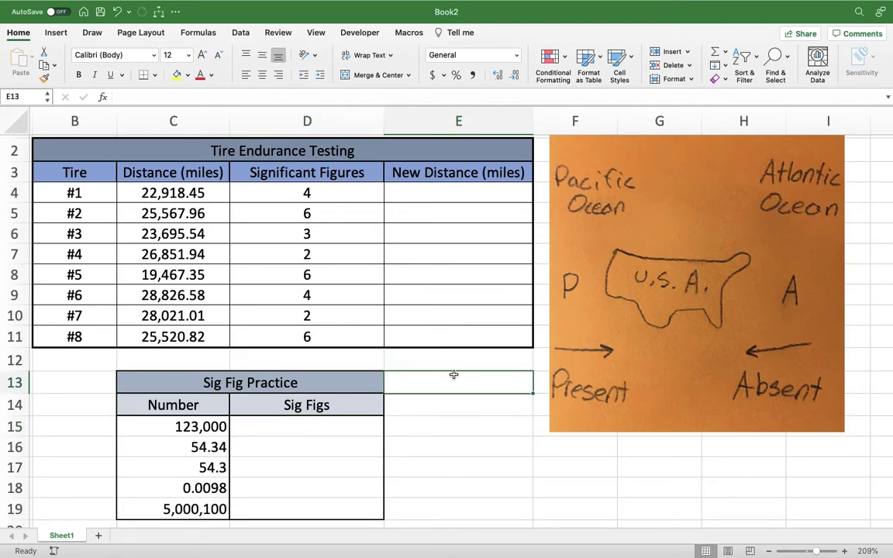
pyautogui.write('=trunc')
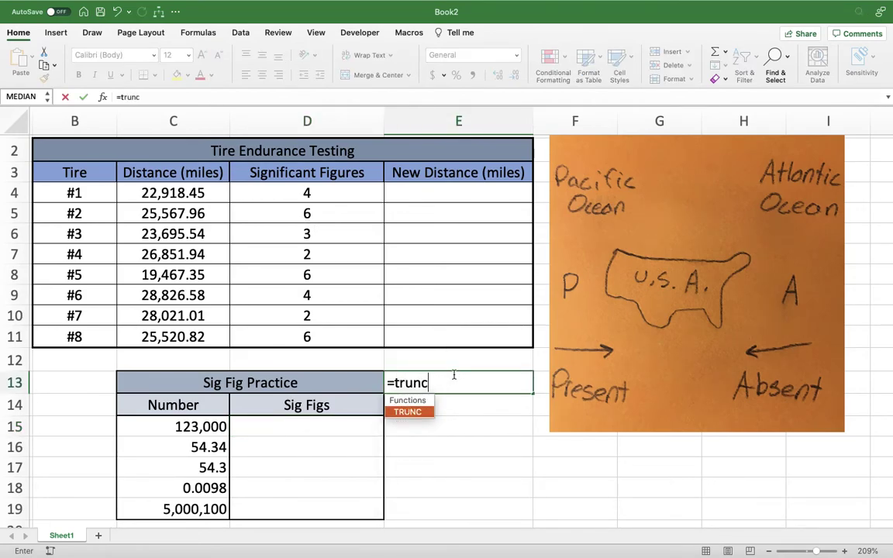
pyautogui.write('(')
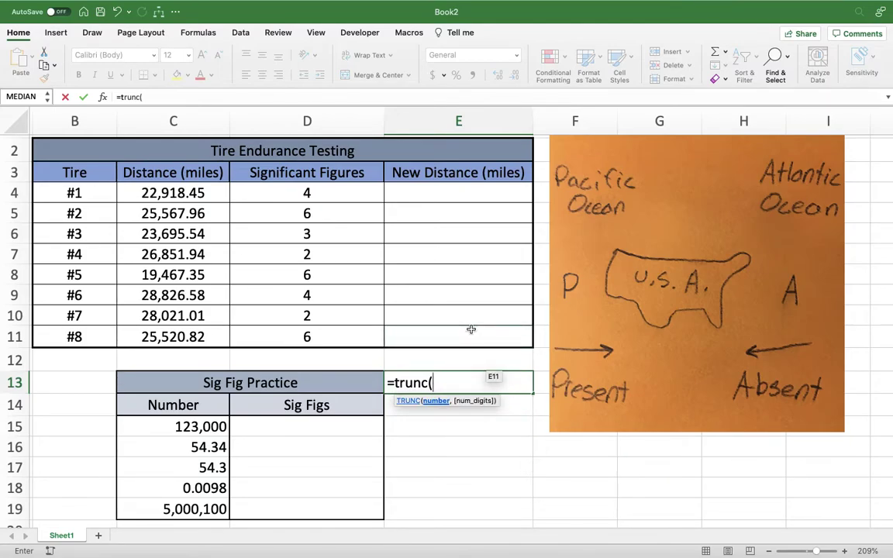
pyautogui.press('BackSpace')
pyautogui.press('BackSpace')
pyautogui.press('BackSpace')
pyautogui.press('BackSpace')
pyautogui.press('BackSpace')
pyautogui.press('BackSpace')
pyautogui.press('BackSpace')
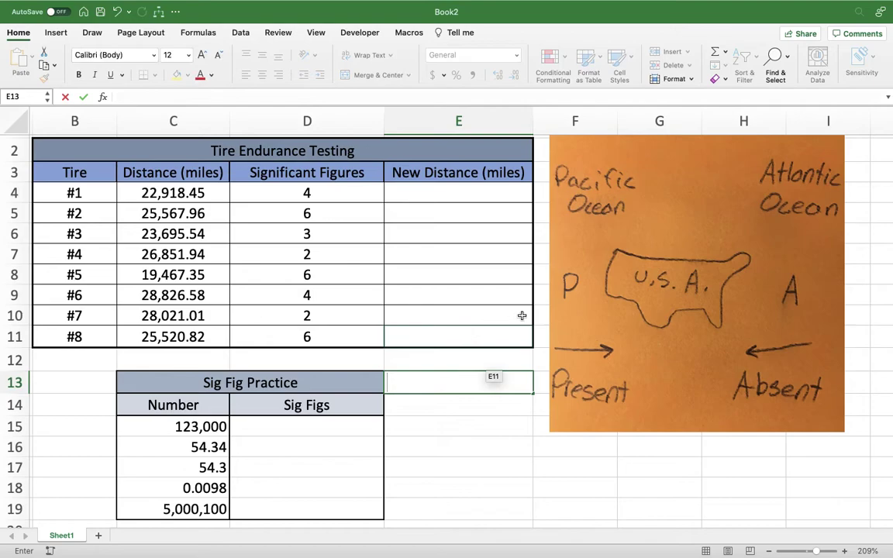
pyautogui.press('Return')
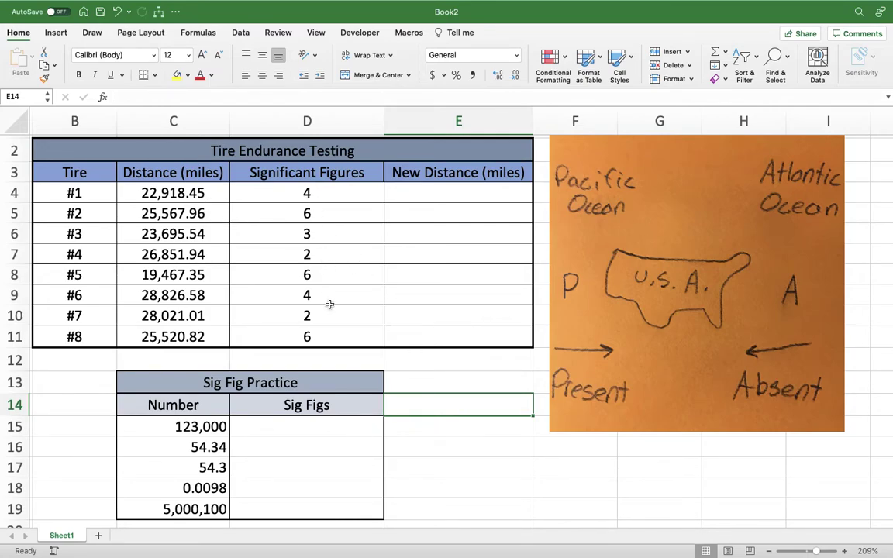
pyautogui.moveTo(423, 194); pyautogui.dragTo(433, 322)
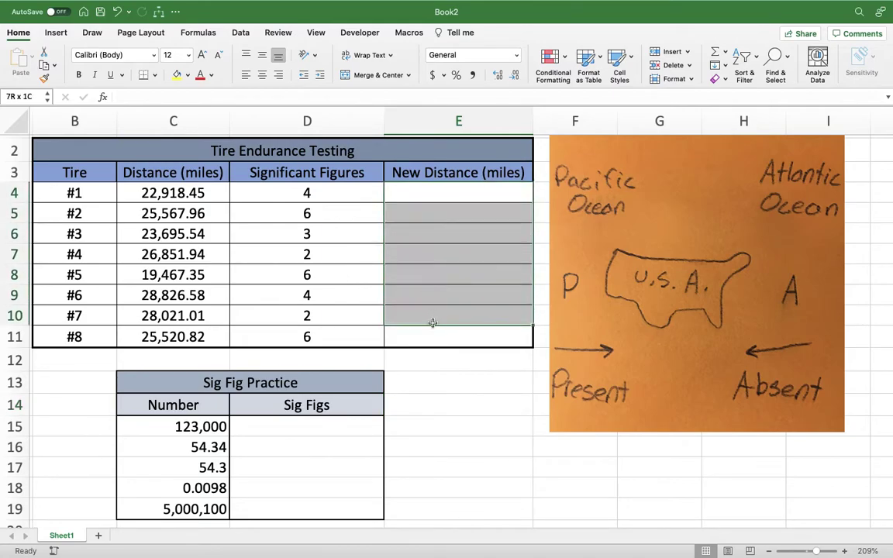
pyautogui.click(430, 379)
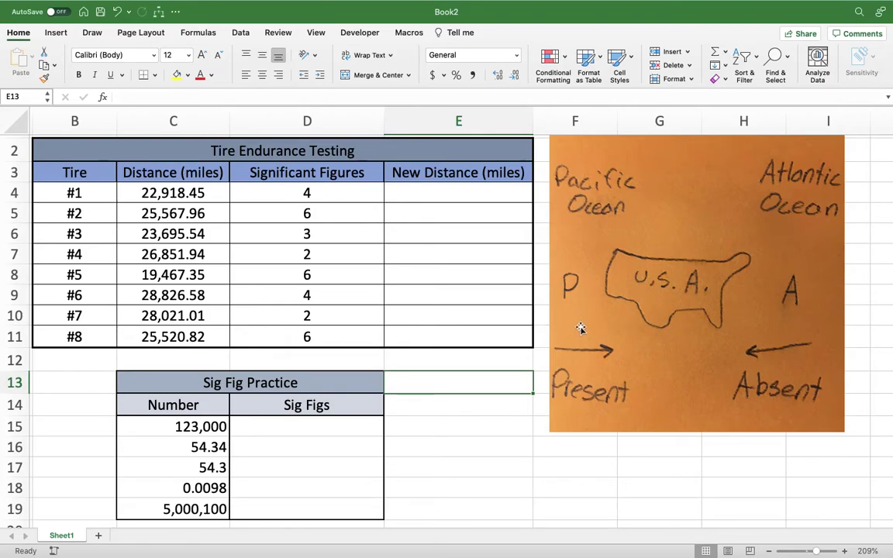
# Step: Enter 3 significant figures for 123,000 in D15 and 4 for 54.34 in D16
pyautogui.click(295, 424)
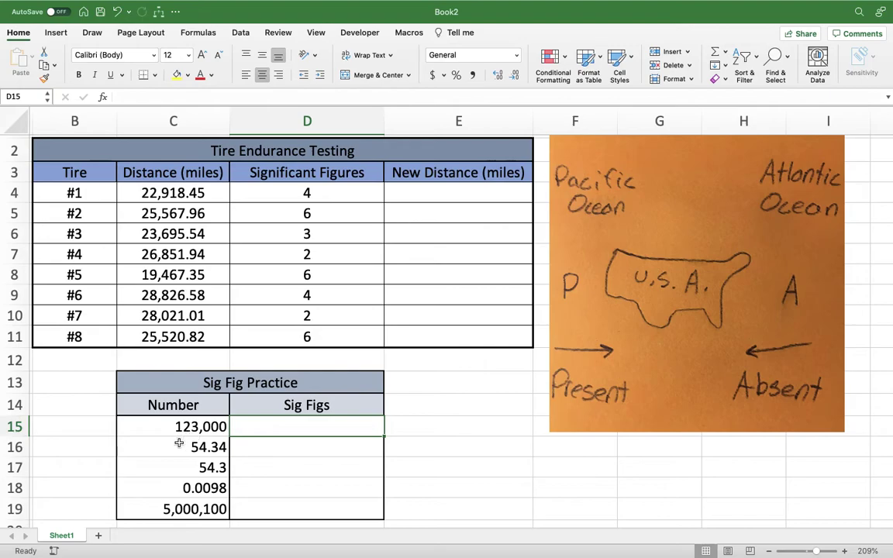
pyautogui.write('3')
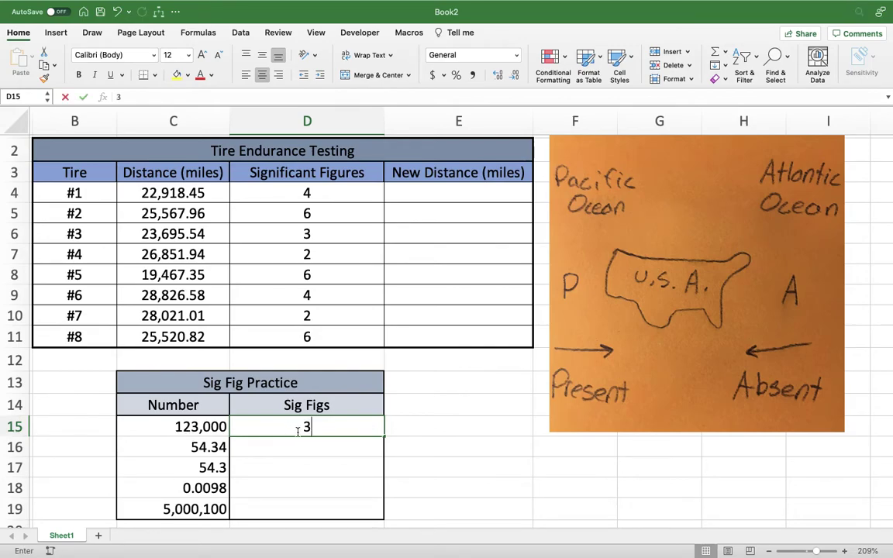
pyautogui.click(315, 449)
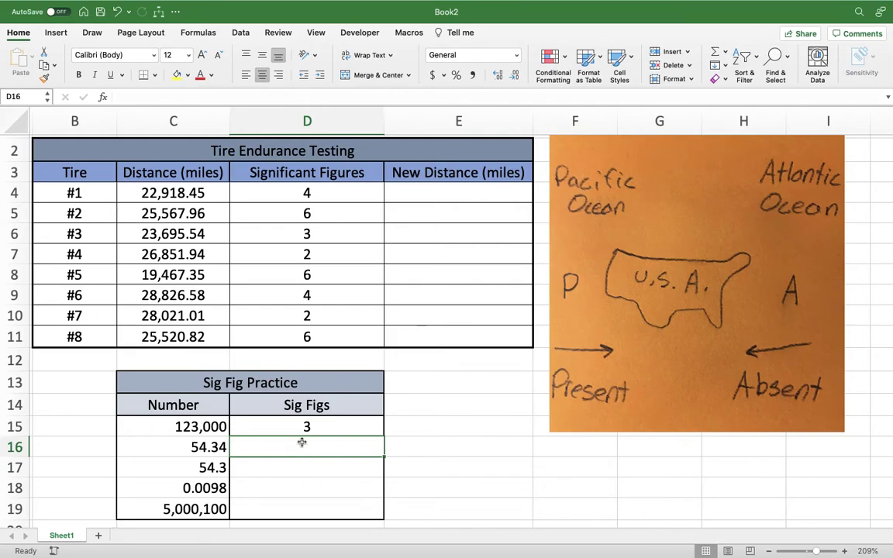
pyautogui.write('4')
pyautogui.press('Return')
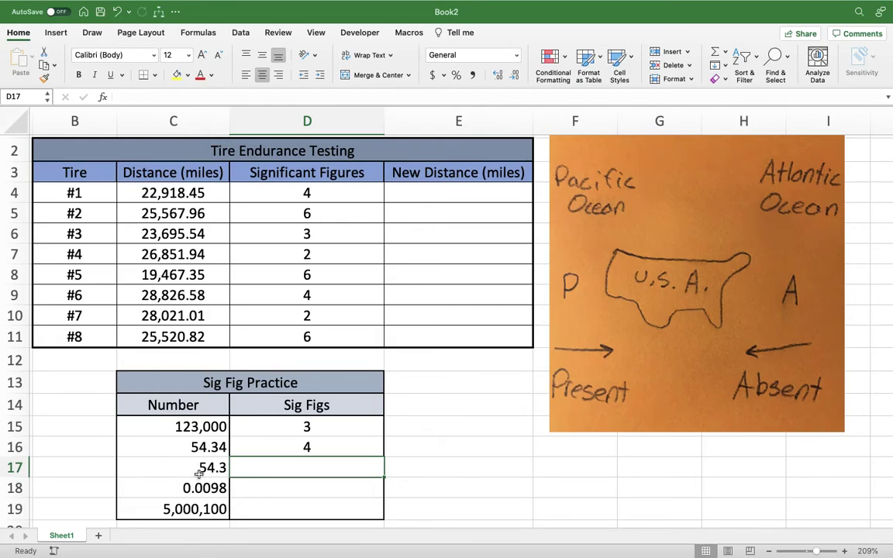
# Step: Enter 3 for 54.3, 2 for 0.0098 and 5 for 5,000,100 in D17:D19
pyautogui.write('3')
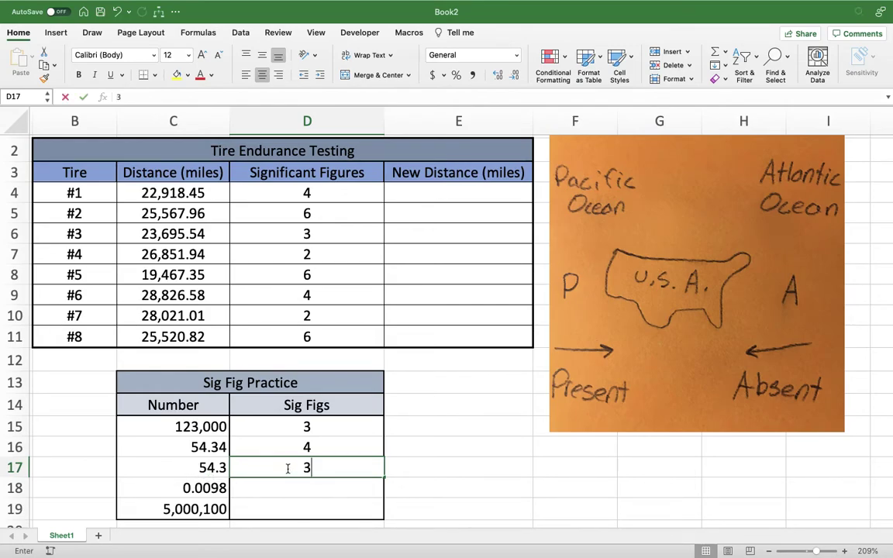
pyautogui.press('Return')
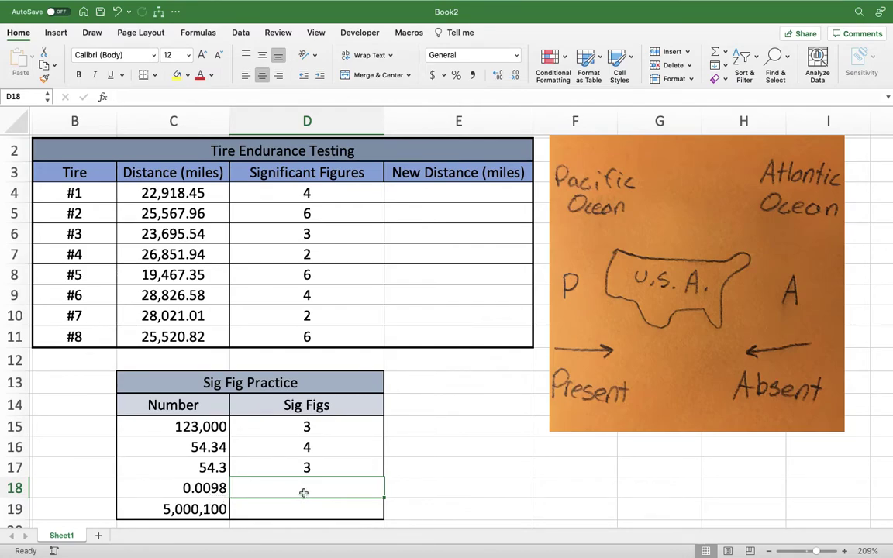
pyautogui.write('2')
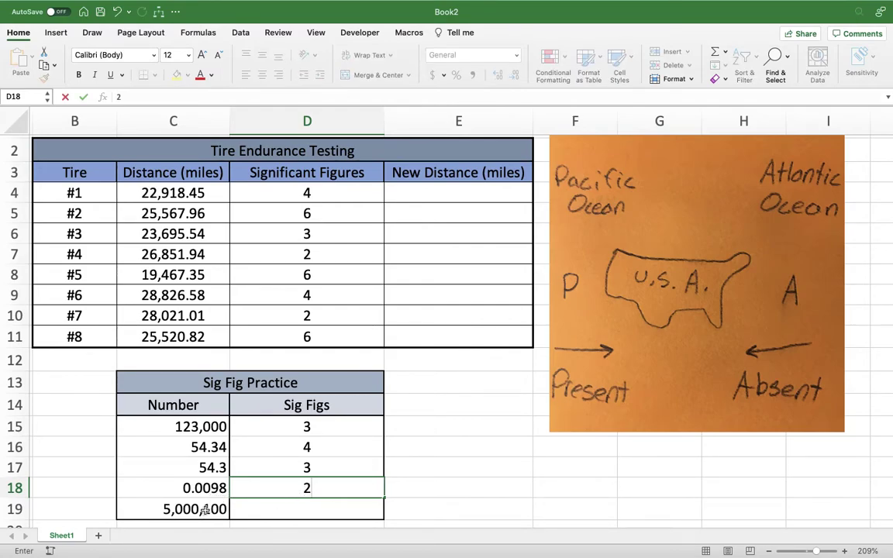
pyautogui.click(275, 511)
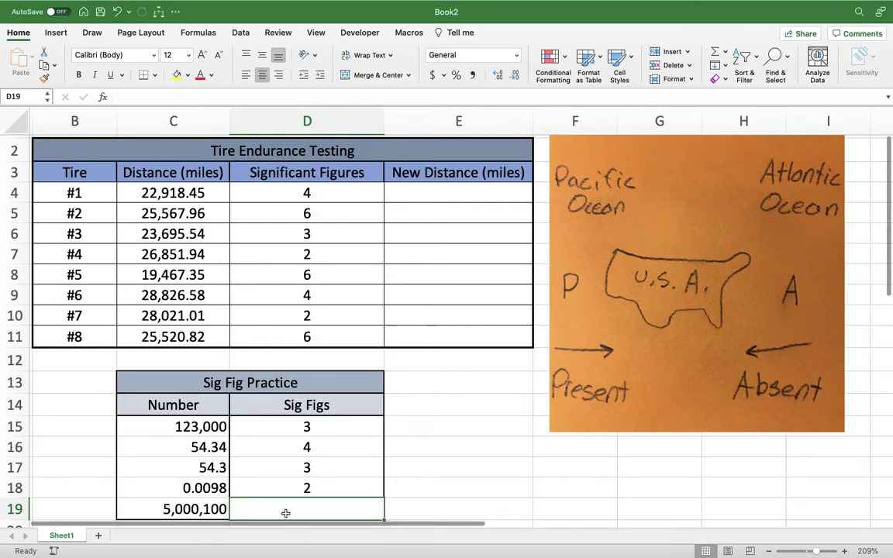
pyautogui.write('5')
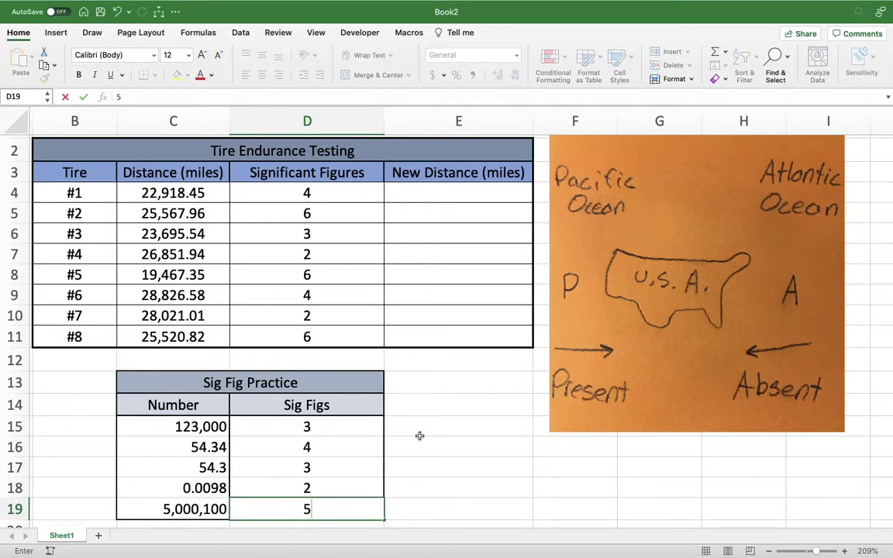
pyautogui.click(447, 411)
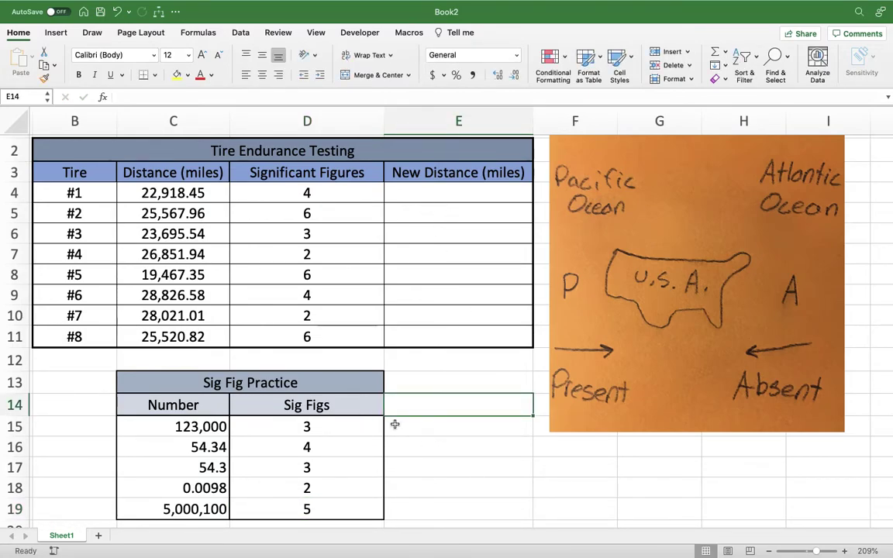
pyautogui.click(446, 196)
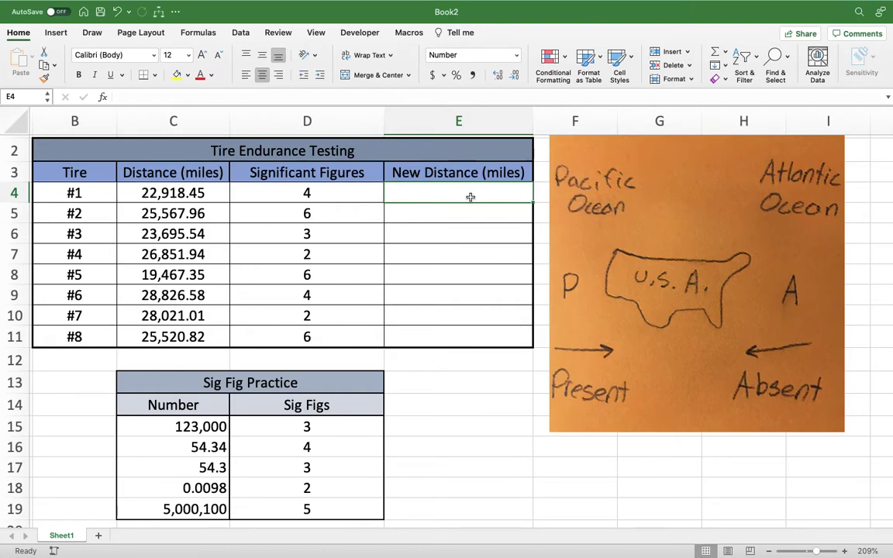
# Step: Enter =TRUNC(C4,-1) in E4 so tire #1's New Distance shows 22,910.00
pyautogui.write('=re')
pyautogui.press('BackSpace')
pyautogui.press('BackSpace')
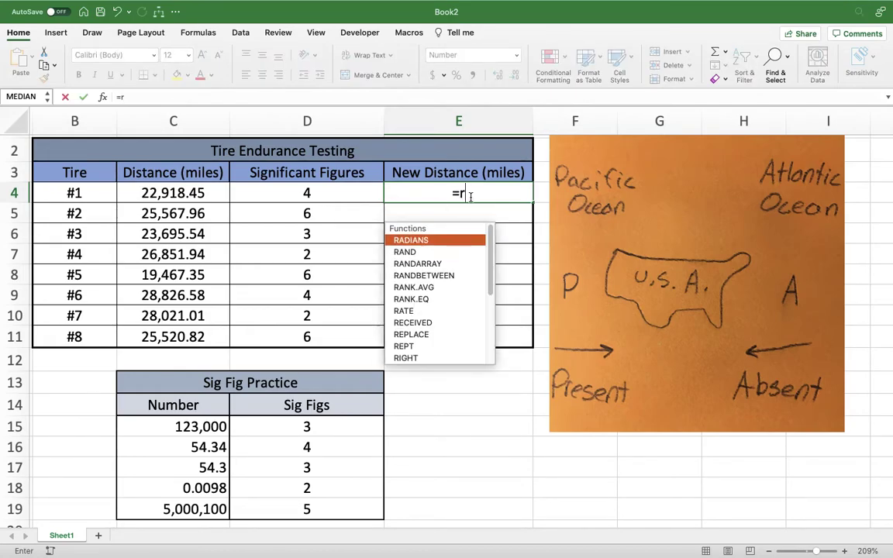
pyautogui.write('trunc(')
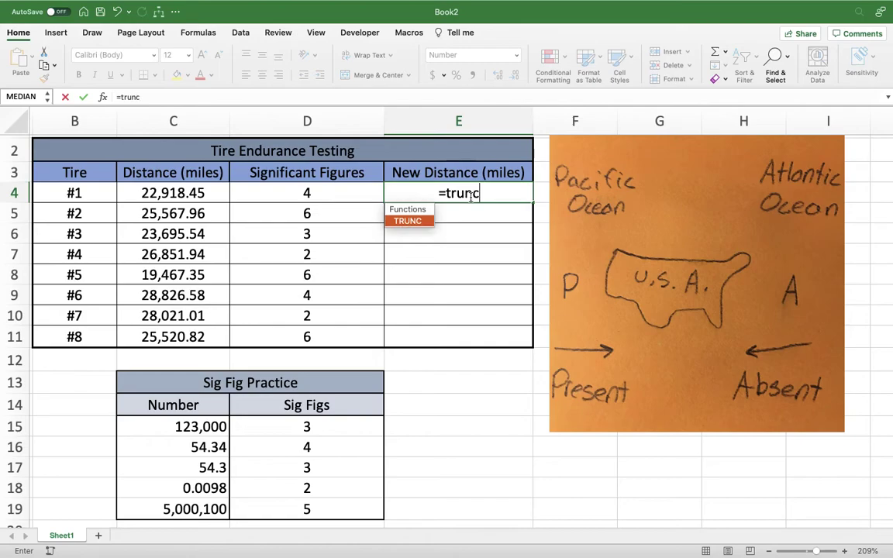
pyautogui.click(174, 193)
pyautogui.write(',')
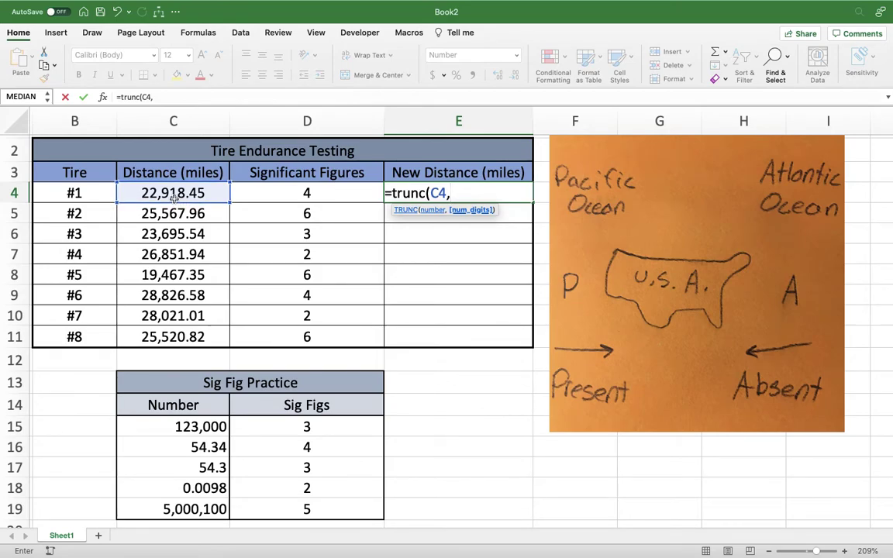
pyautogui.write('-1')
pyautogui.press('Return')
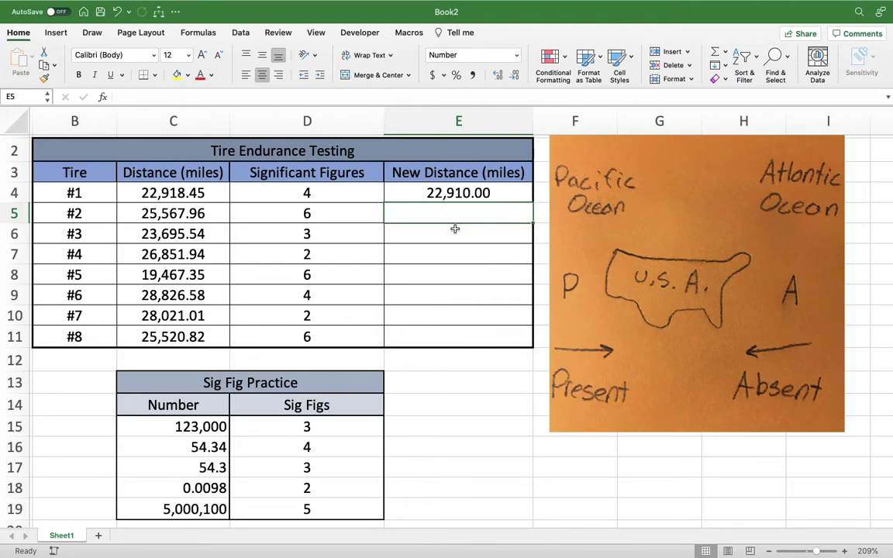
pyautogui.write('=trunc(')
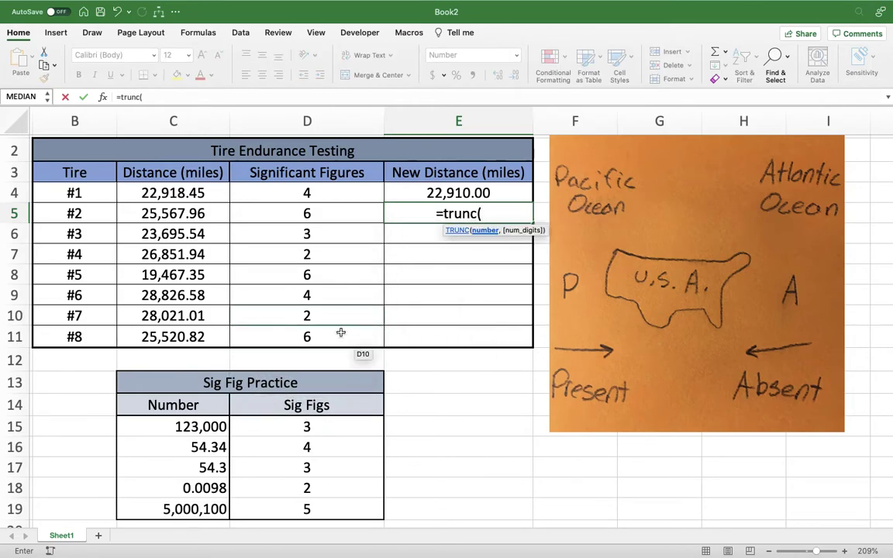
# Step: Complete =TRUNC(C5,1) in E5 so tire #2 shows 25,567.90
pyautogui.click(188, 220)
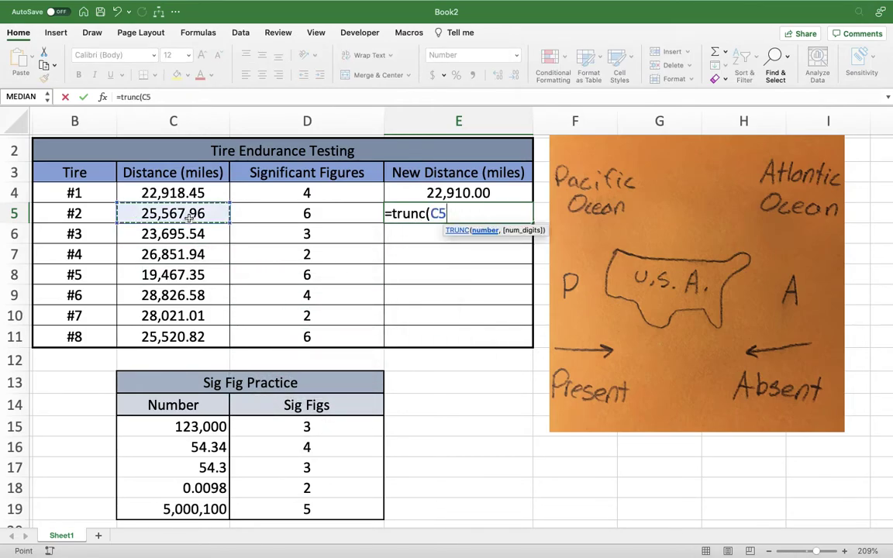
pyautogui.write(',1')
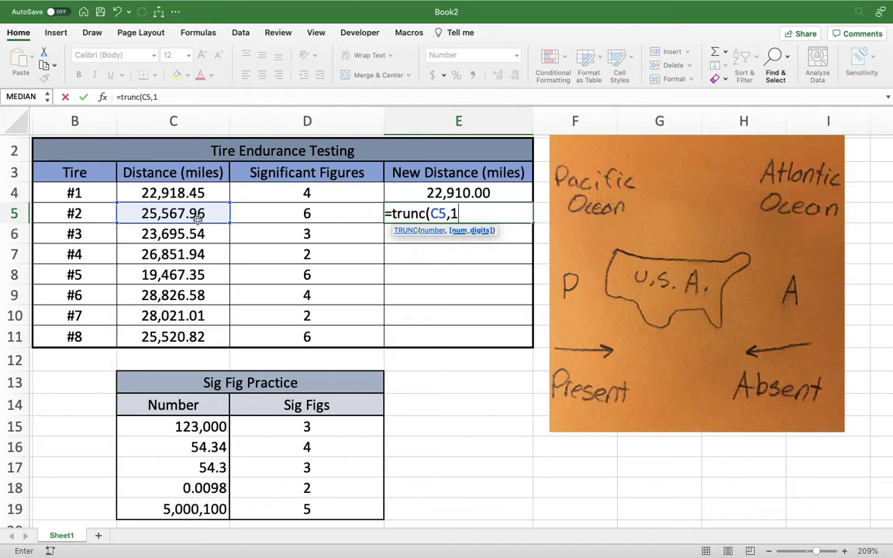
pyautogui.press('Return')
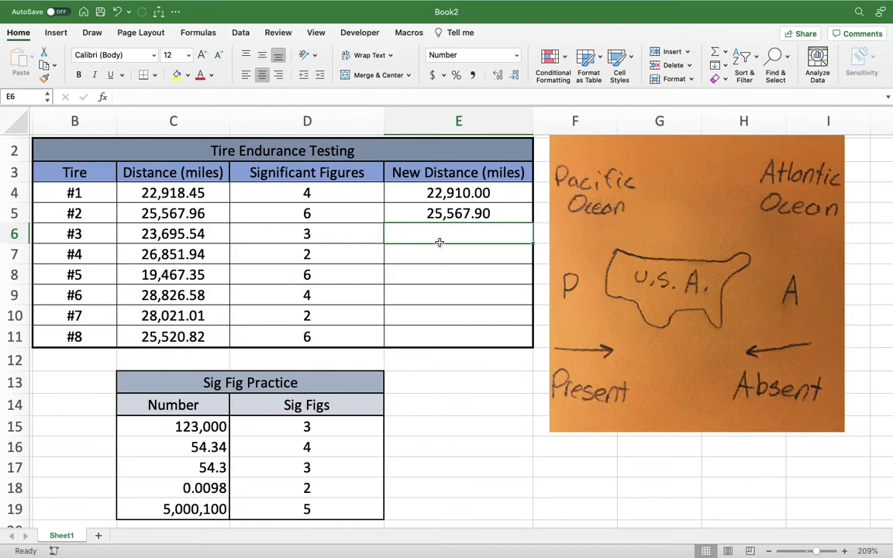
# Step: Enter =TRUNC(C6,-2) in E6, giving tire #3 a New Distance of 23,600.00
pyautogui.write('=trunc(')
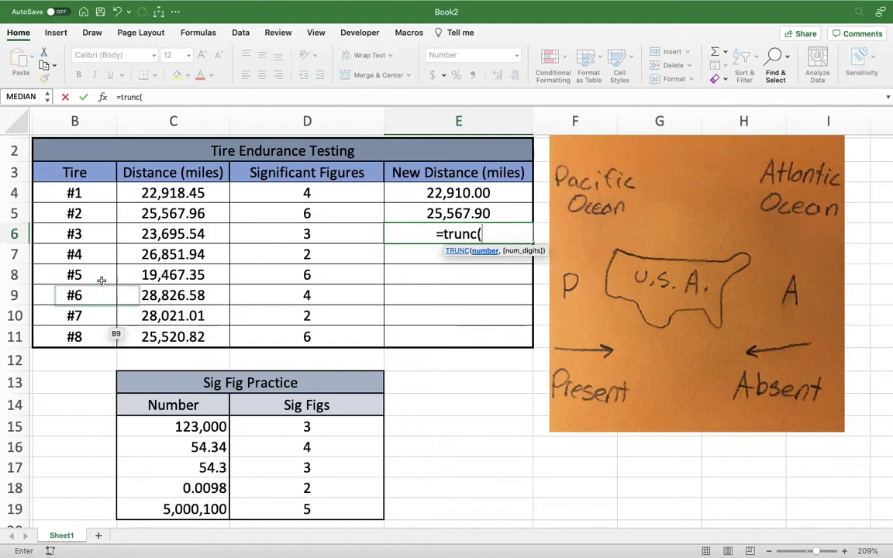
pyautogui.click(142, 238)
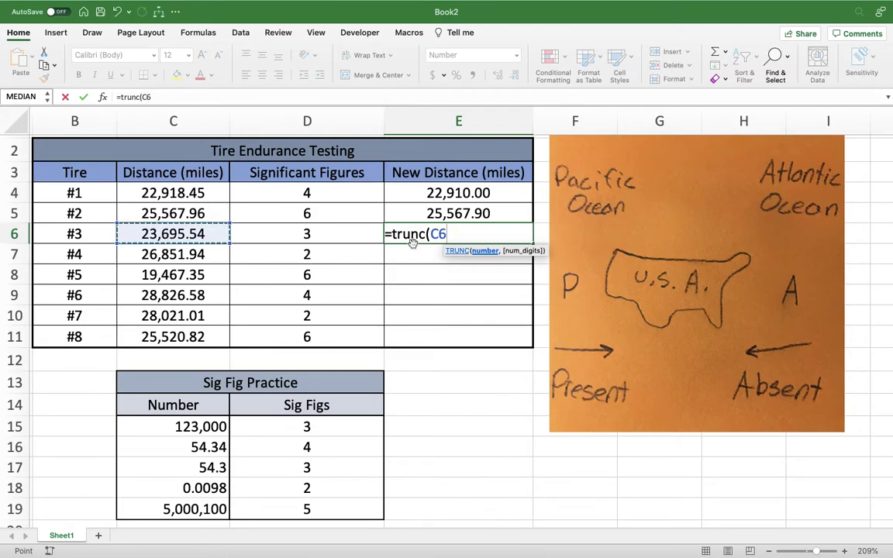
pyautogui.write(',-2')
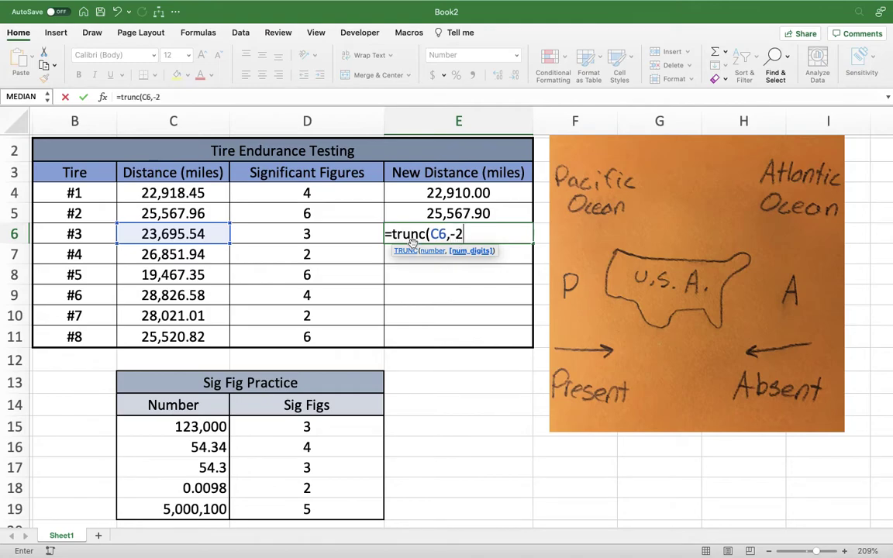
pyautogui.press('Return')
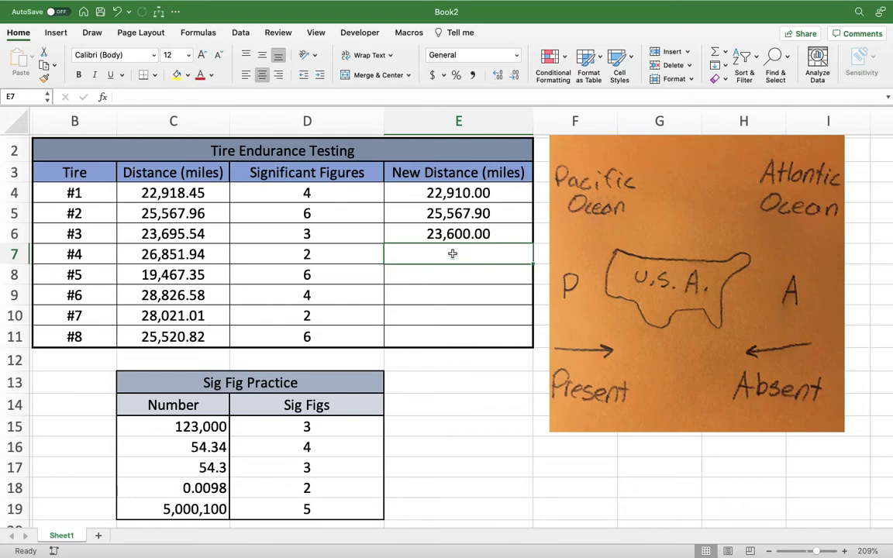
# Step: Enter =TRUNC(C7,-3) in E7, giving tire #4 a New Distance of 26,000.00
pyautogui.write('=trunc(')
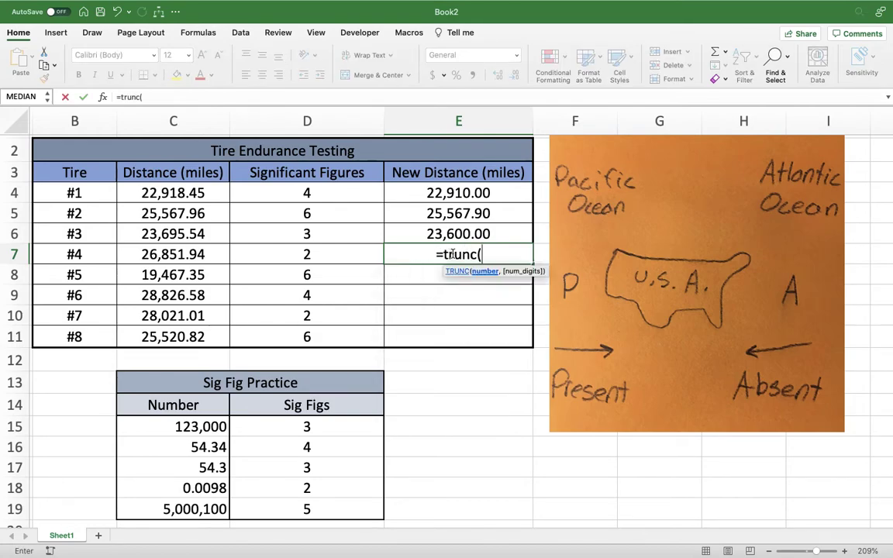
pyautogui.click(199, 254)
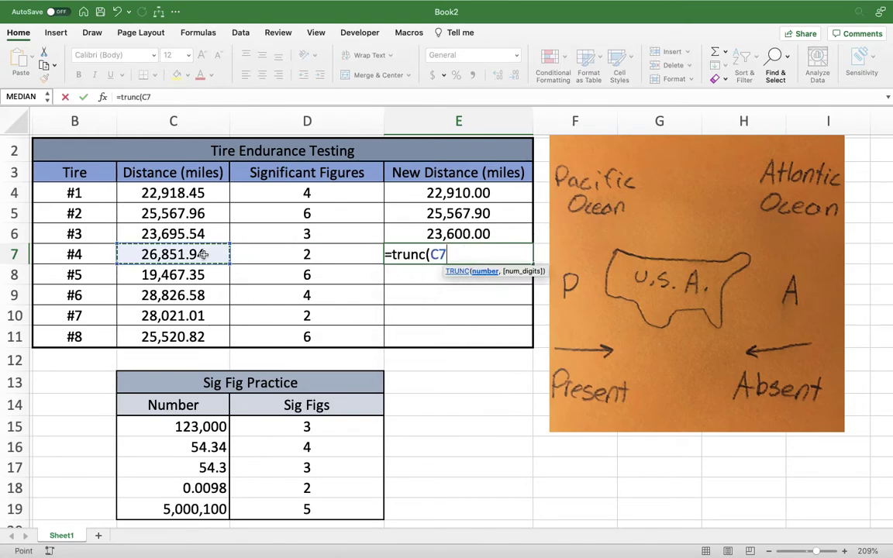
pyautogui.write(',-3')
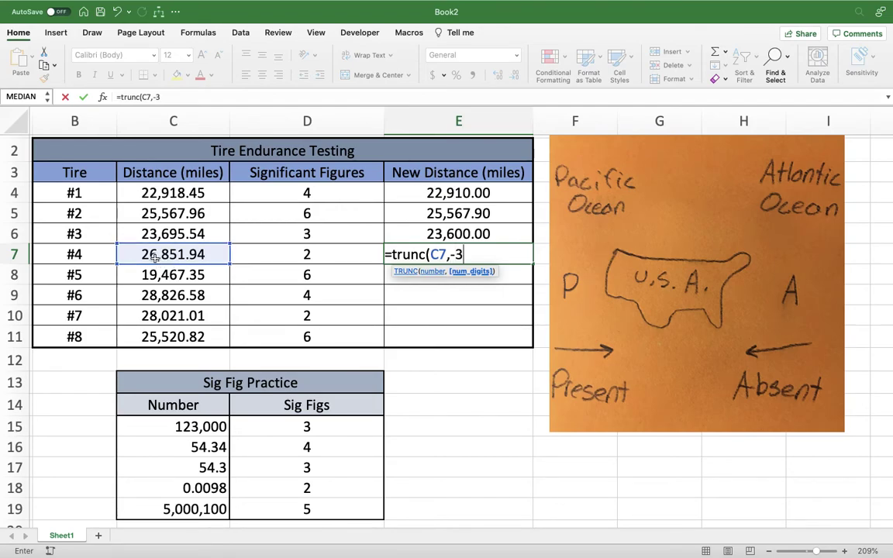
pyautogui.press('Return')
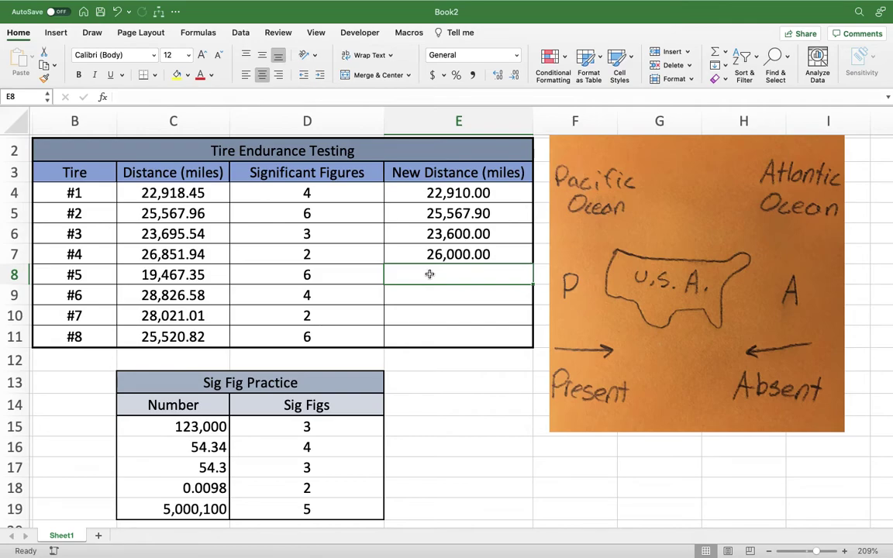
# Step: Enter =TRUNC(C8,1) in E8 and =TRUNC(C9,-1) in E9, giving 19,467.30 and 28,820.00
pyautogui.write('=')
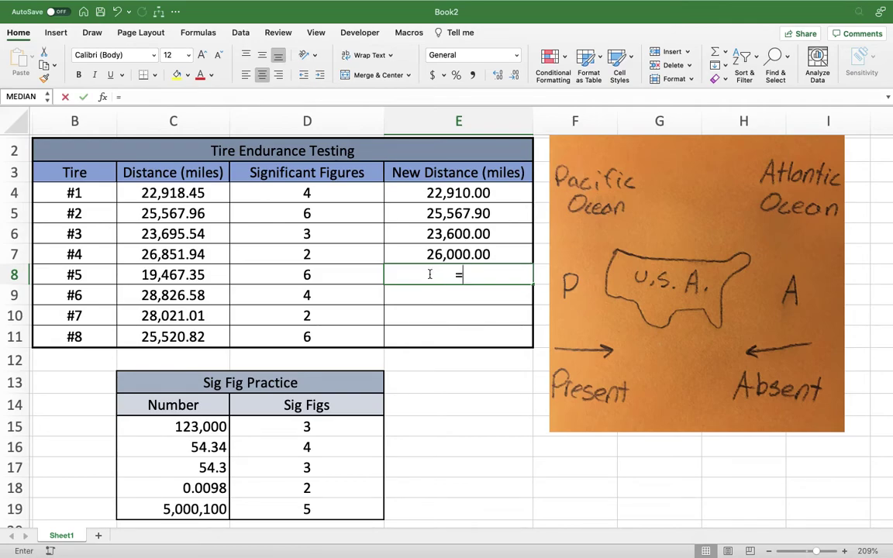
pyautogui.write('trunc(')
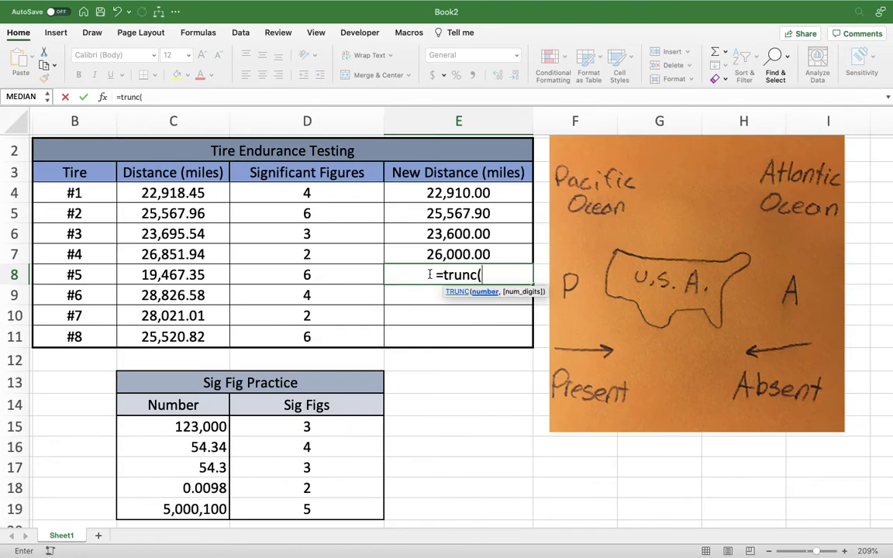
pyautogui.press('Left')
pyautogui.press('Left')
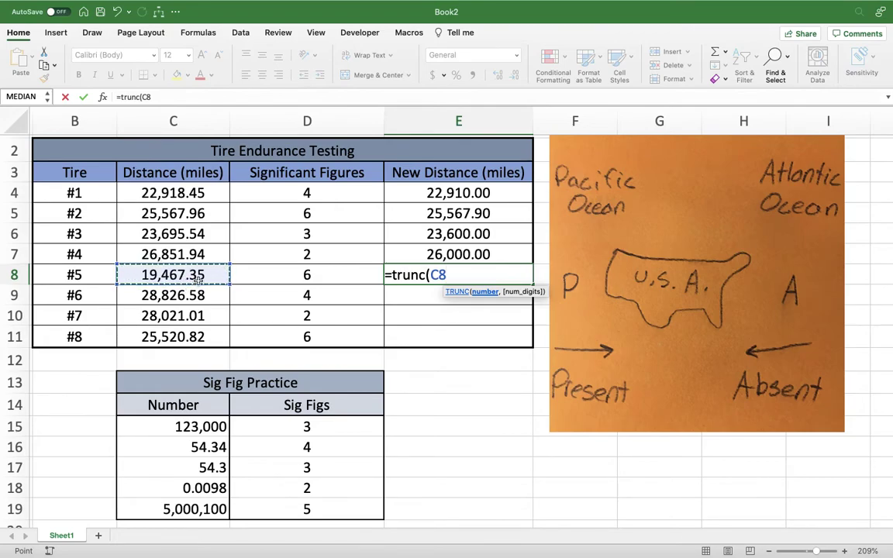
pyautogui.write(',1')
pyautogui.press('Return')
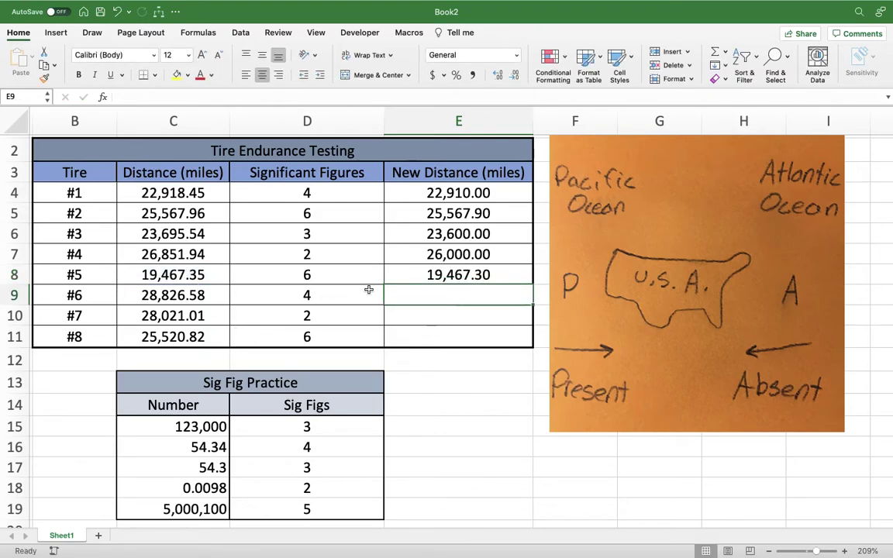
pyautogui.write('=')
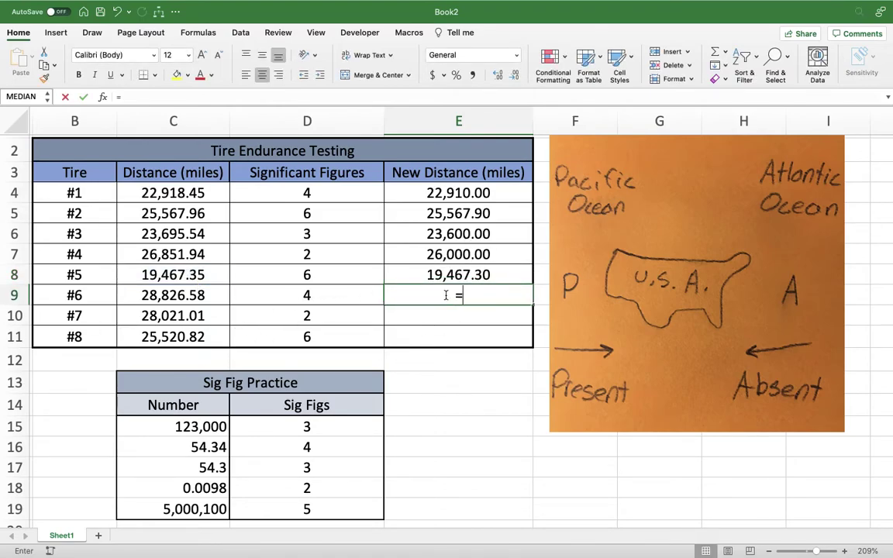
pyautogui.write('trunc(')
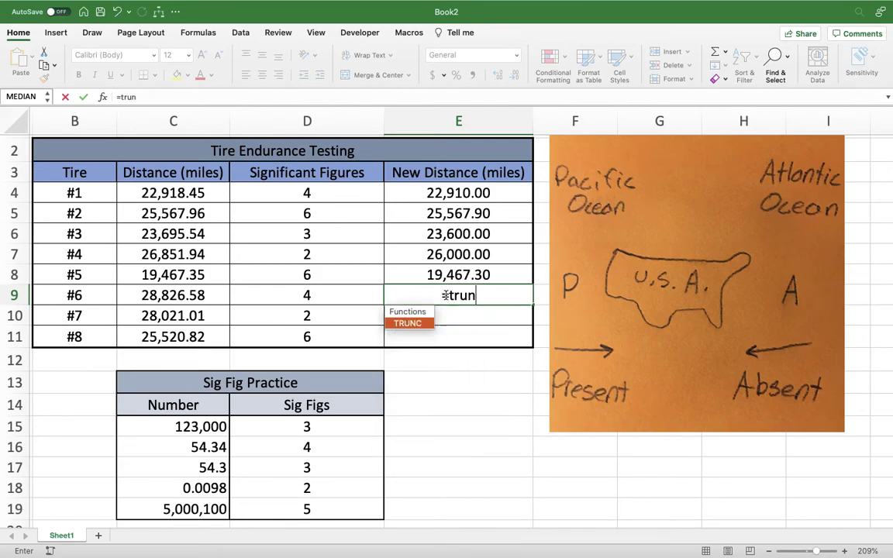
pyautogui.click(214, 295)
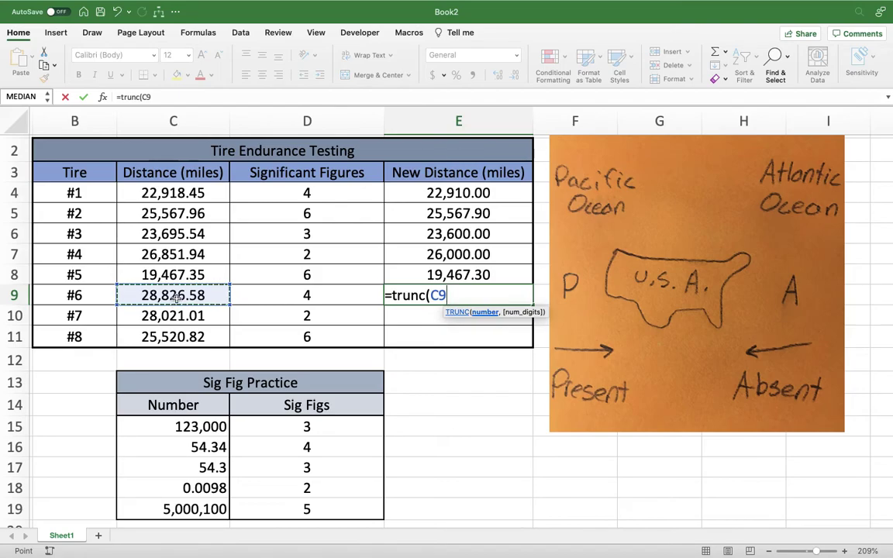
pyautogui.write(',-1')
pyautogui.press('Return')
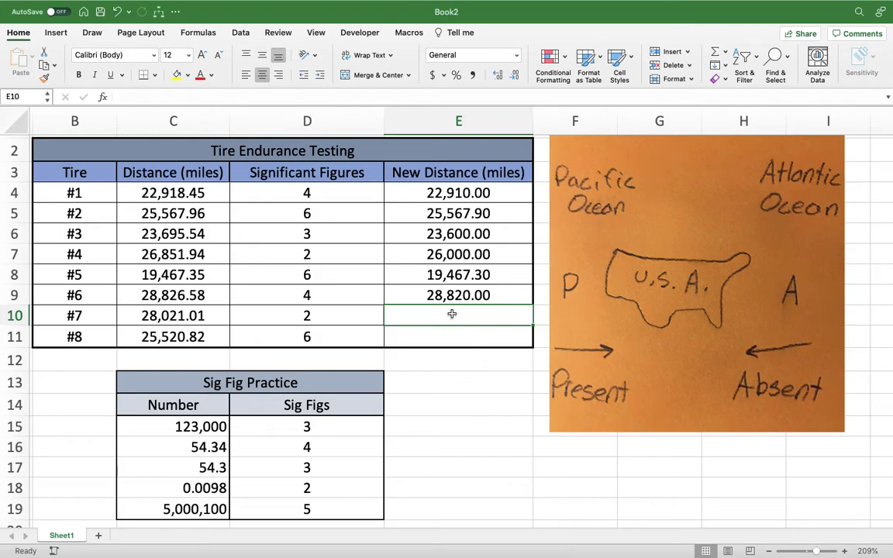
# Step: Enter =TRUNC(C10,-3) in E10, giving tire #7 a New Distance of 28,000.00
pyautogui.write('=trunc')
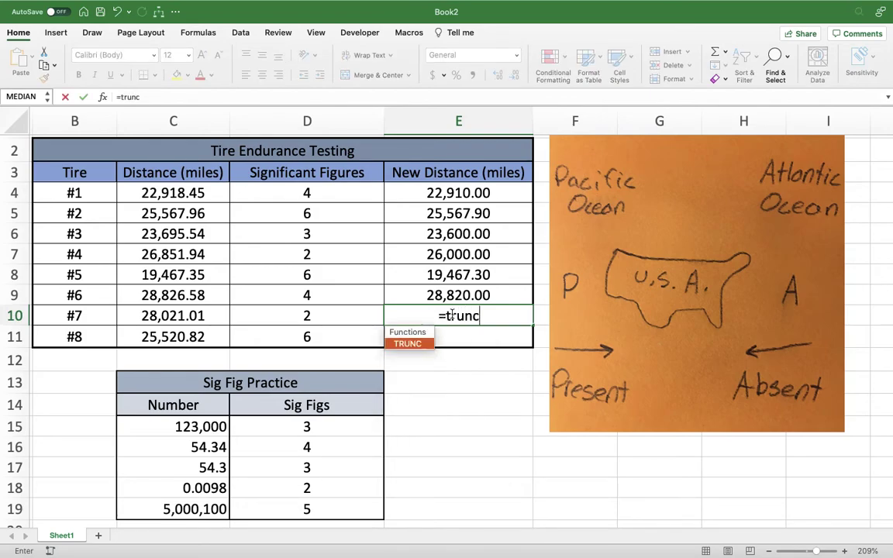
pyautogui.write('(')
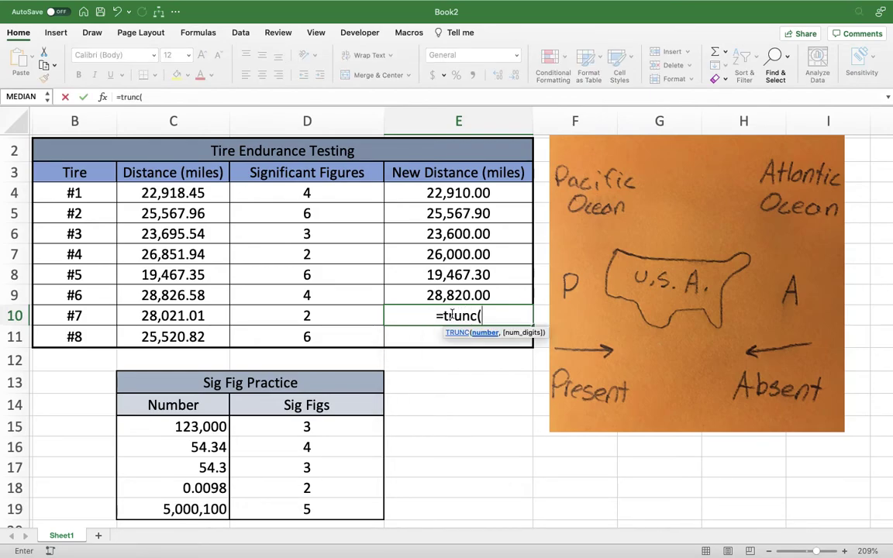
pyautogui.click(172, 320)
pyautogui.write(',-3')
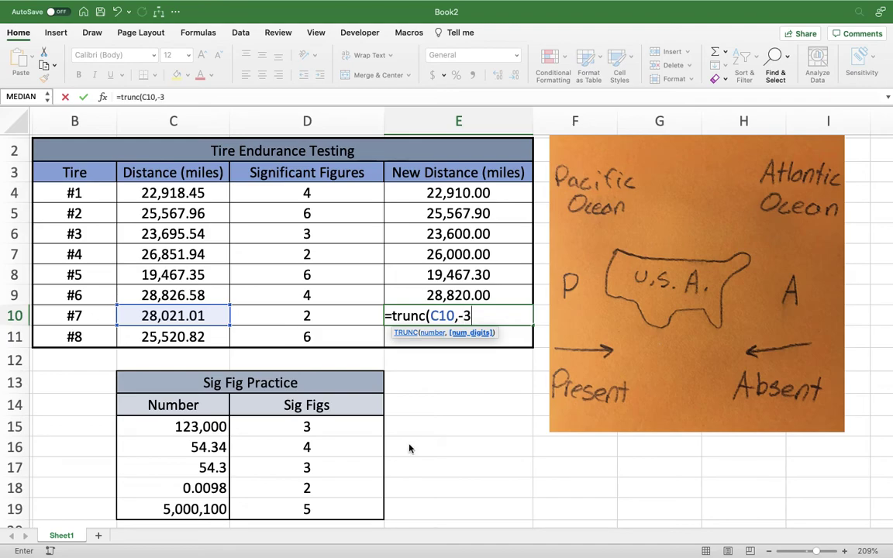
pyautogui.press('Return')
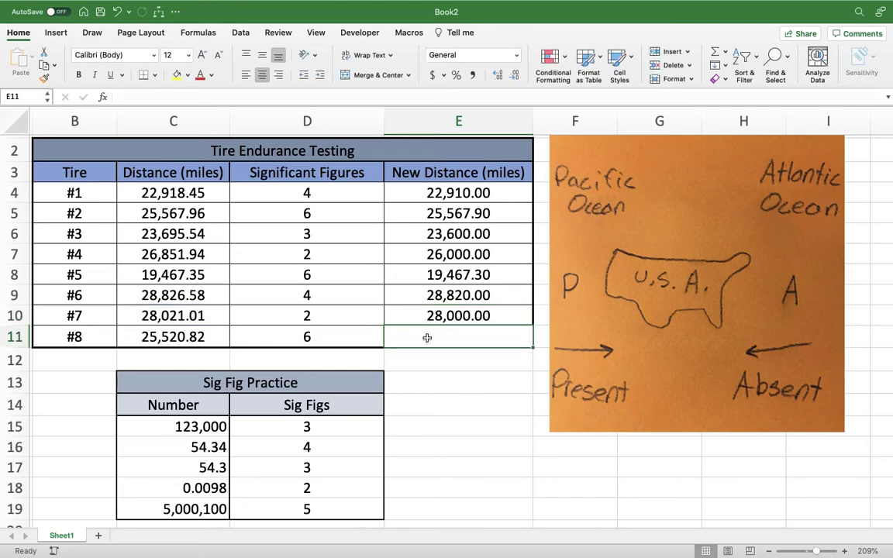
# Step: Enter =TRUNC(C11,1) in E11, giving tire #8 a New Distance of 25,520.80
pyautogui.write('=trunc')
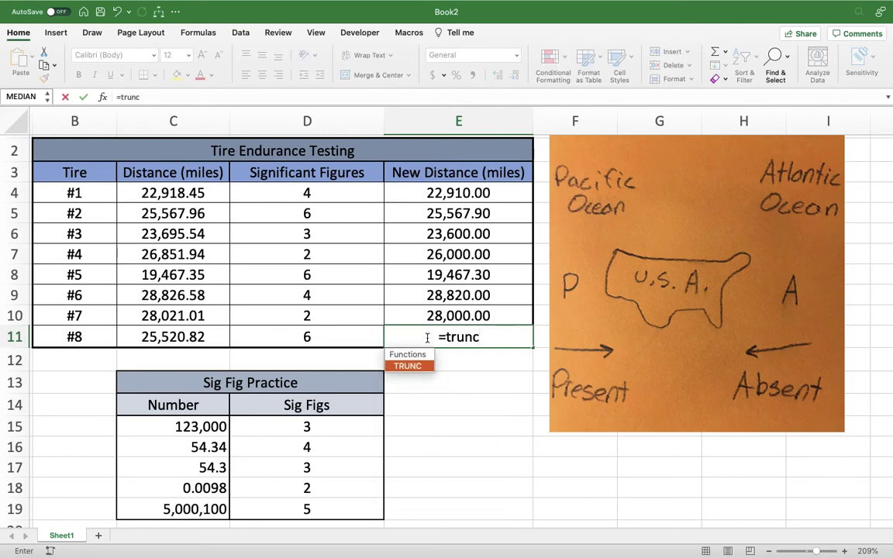
pyautogui.write('(')
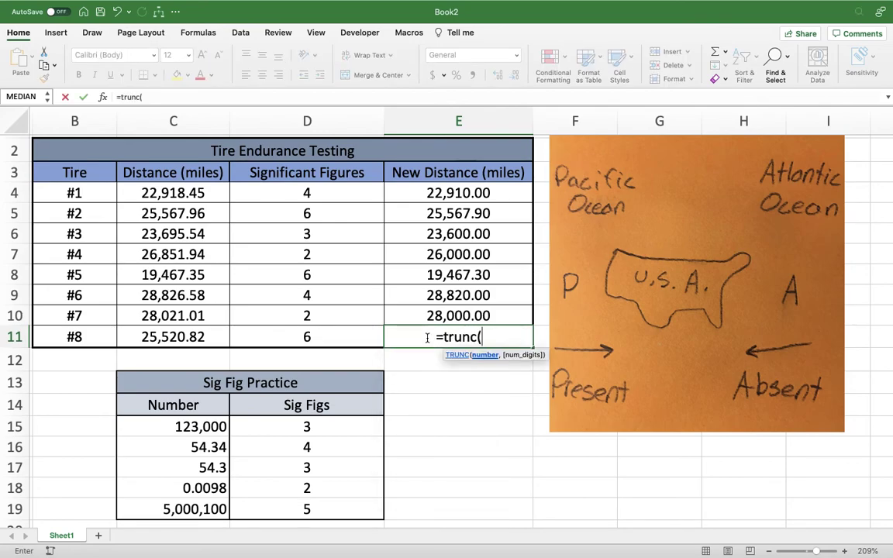
pyautogui.click(203, 339)
pyautogui.write(',1')
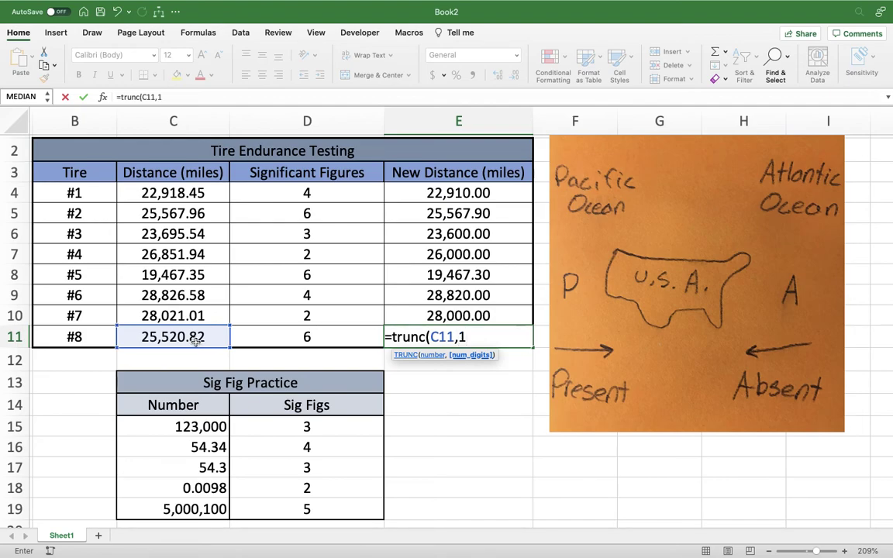
pyautogui.press('Return')
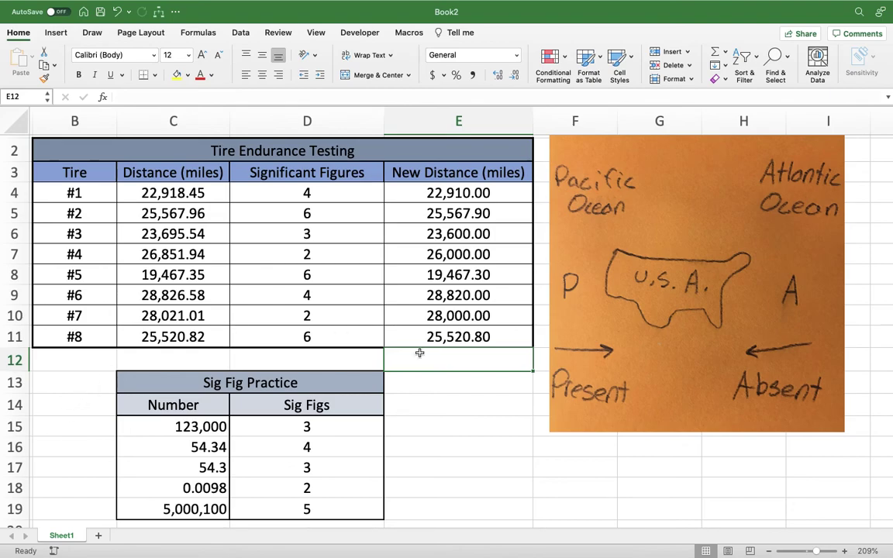
# Step: Select the New Distance results E4:E11 to review them, then deselect
pyautogui.click(482, 407)
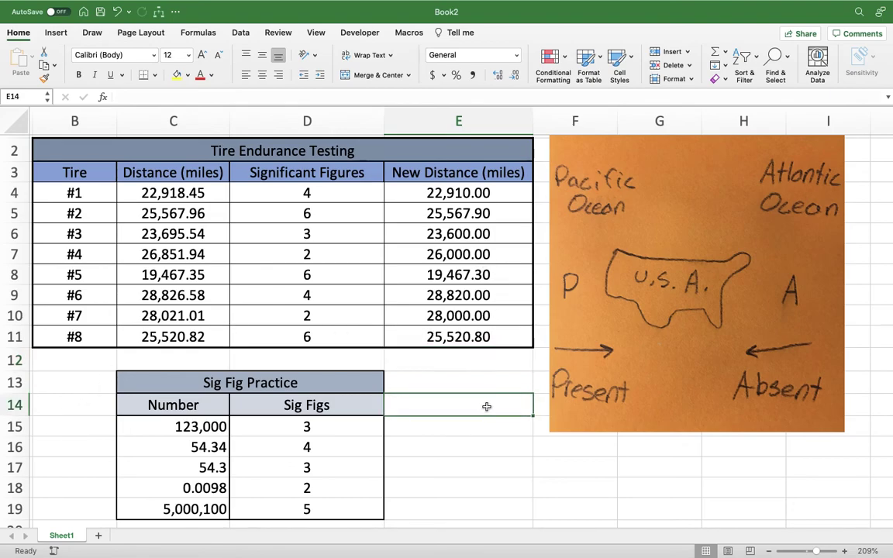
pyautogui.moveTo(411, 190); pyautogui.dragTo(414, 337)
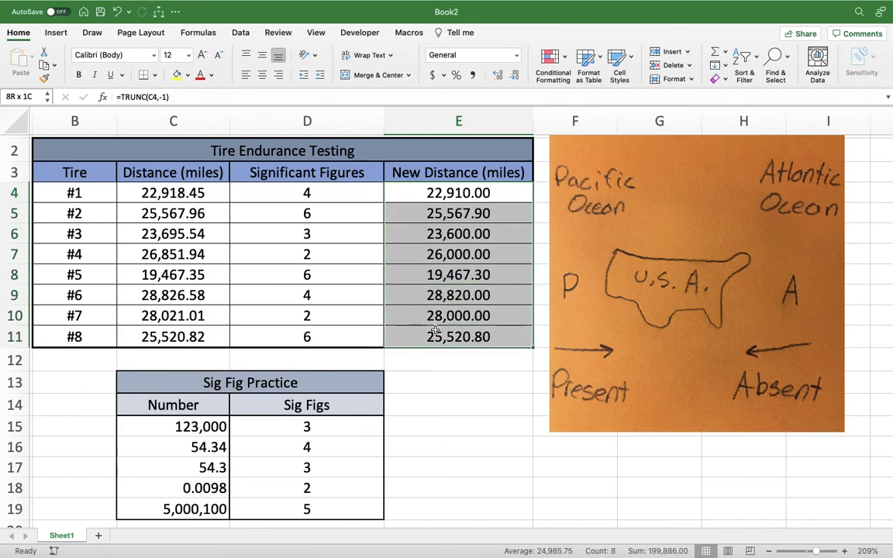
pyautogui.click(414, 345)
pyautogui.click(463, 388)
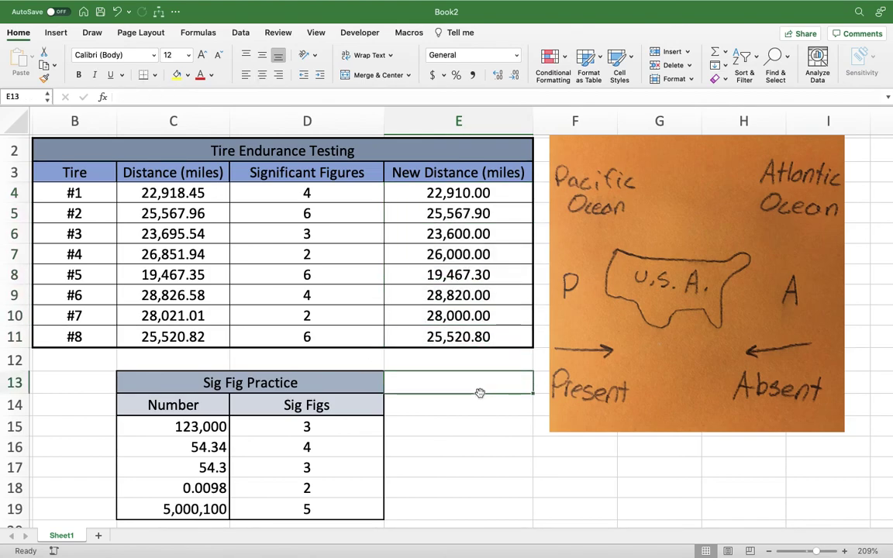